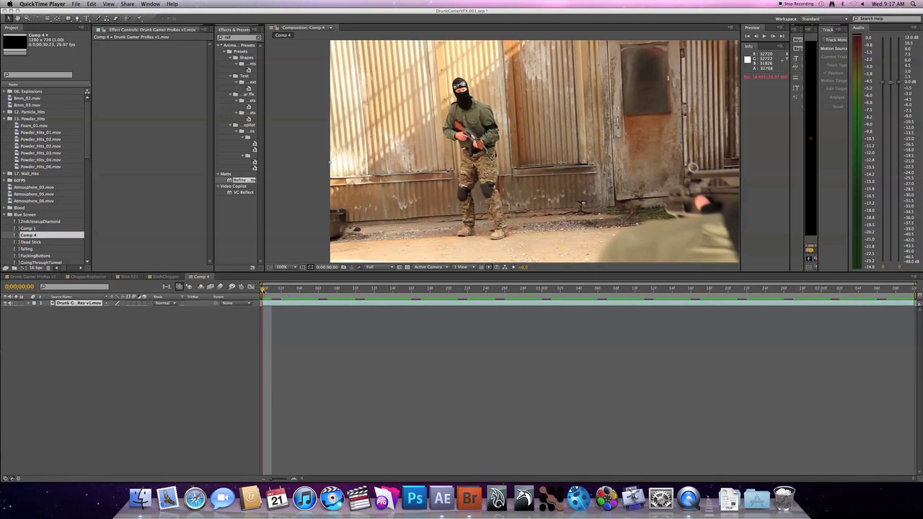
- Play and scrub through the Comp 4 footage to review the camera movement in the shot
{"action": "left_click", "coordinate": [296, 292]}
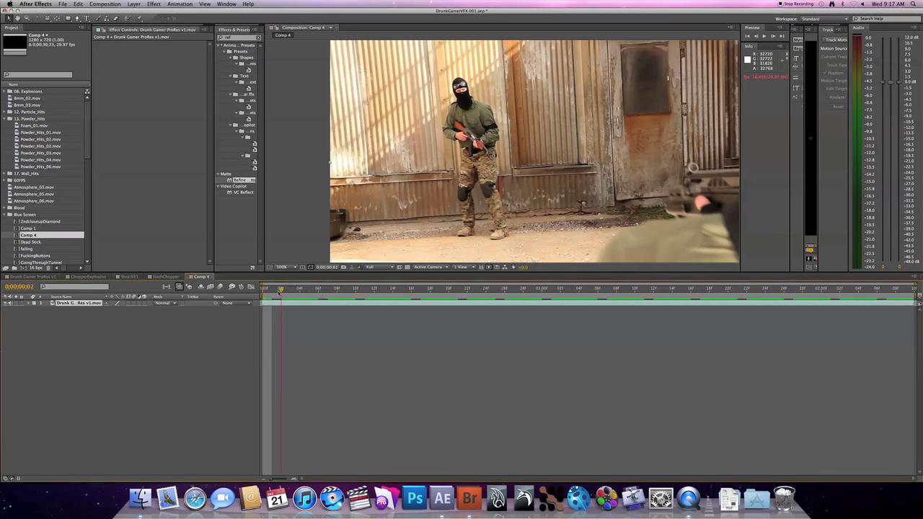
{"action": "key", "text": "space"}
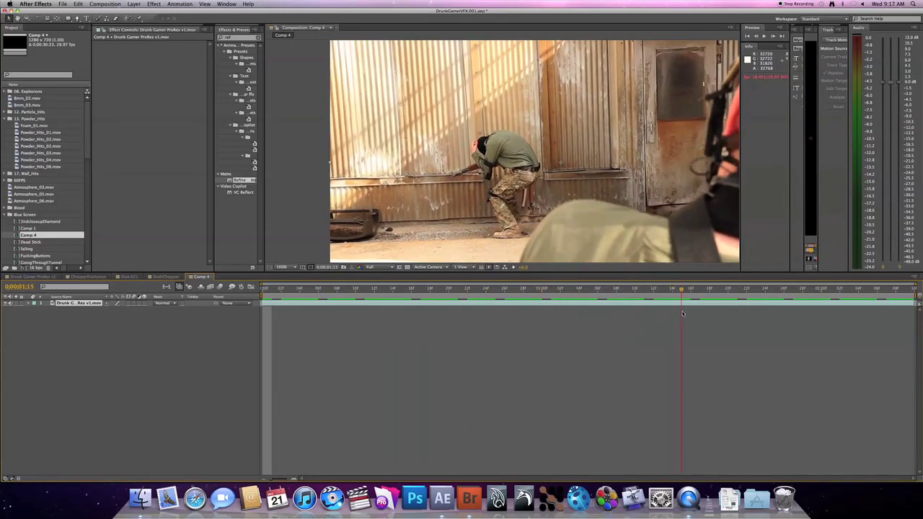
{"action": "key", "text": "space"}
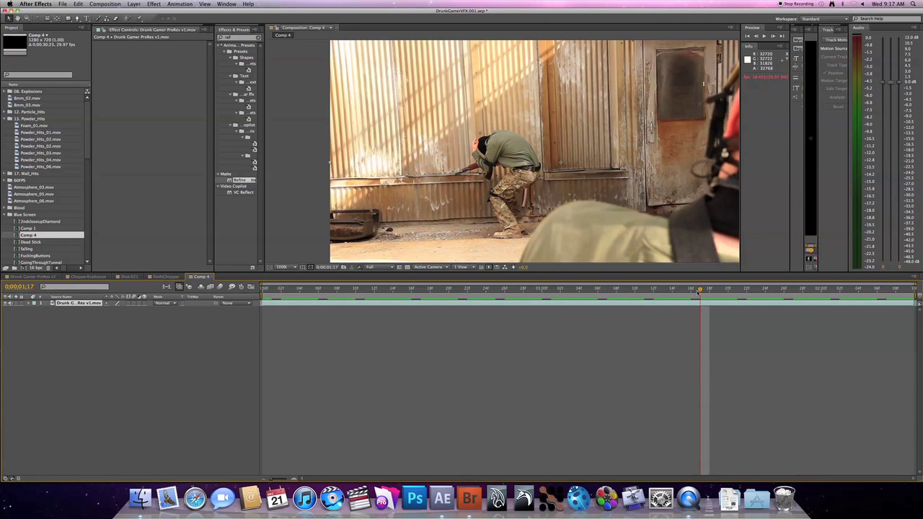
{"action": "left_click_drag", "start_coordinate": [700, 290], "coordinate": [579, 316]}
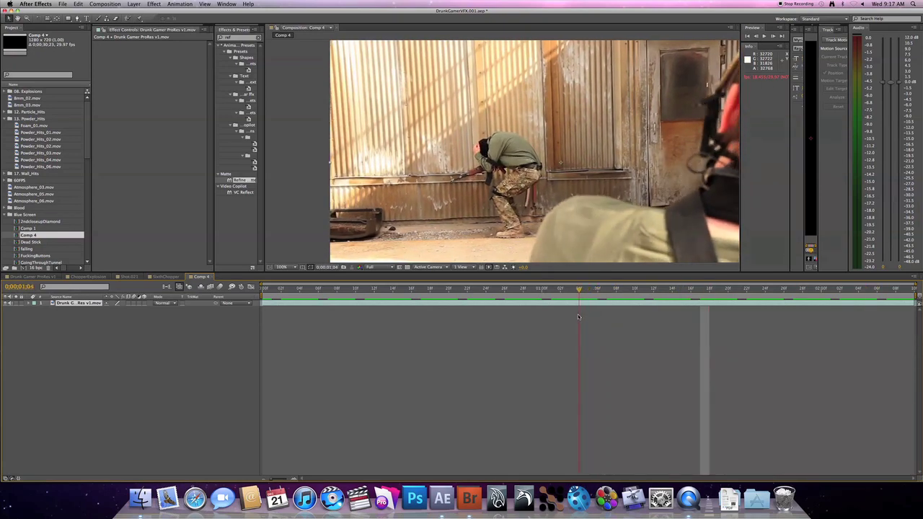
{"action": "left_click_drag", "start_coordinate": [577, 288], "coordinate": [486, 320]}
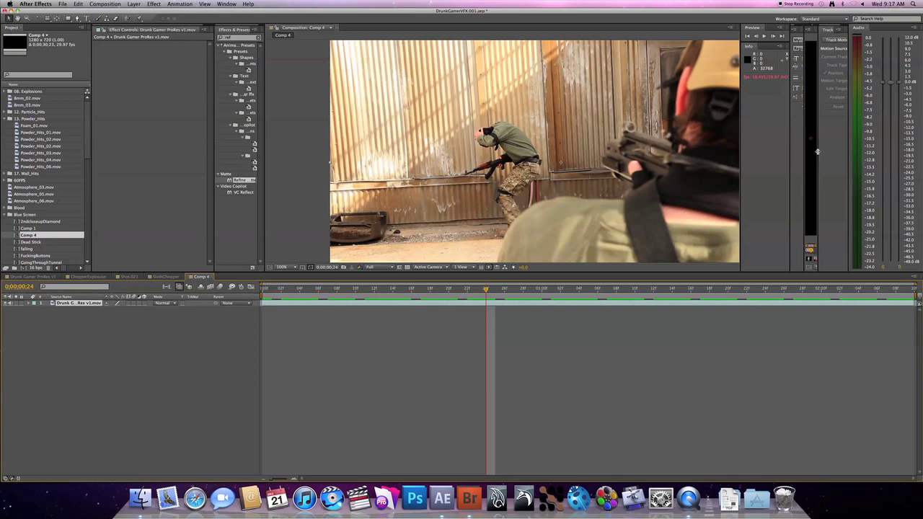
- Bring the Tracker panel into view and widen it so that all its motion tracking options are readable
{"action": "left_click_drag", "start_coordinate": [815, 153], "coordinate": [682, 157]}
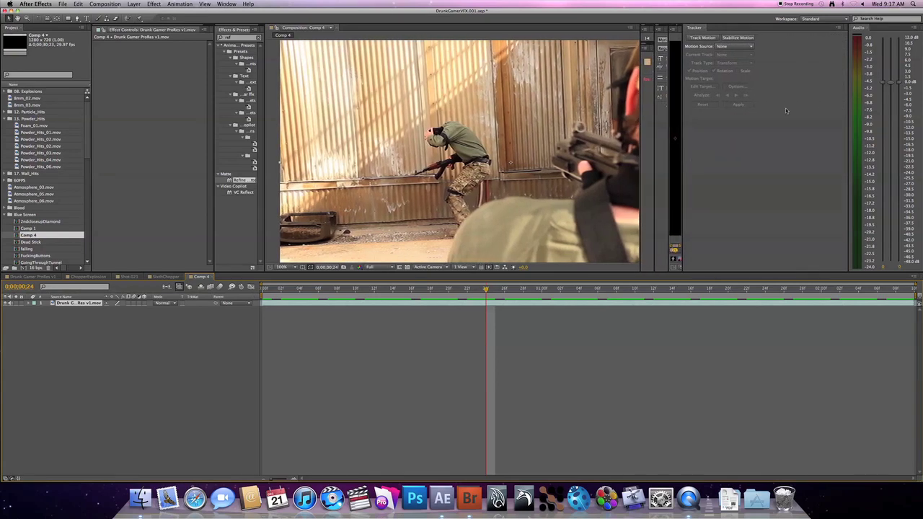
{"action": "left_click", "coordinate": [226, 4]}
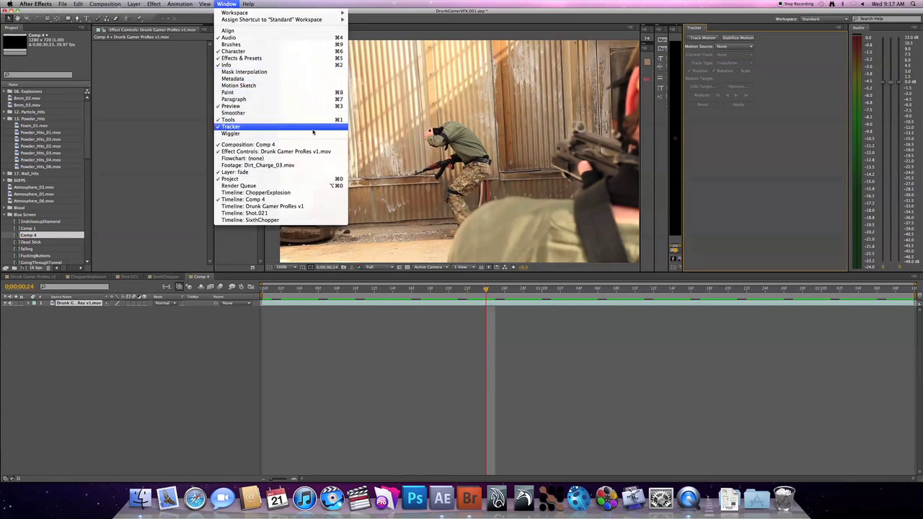
{"action": "left_click", "coordinate": [313, 128]}
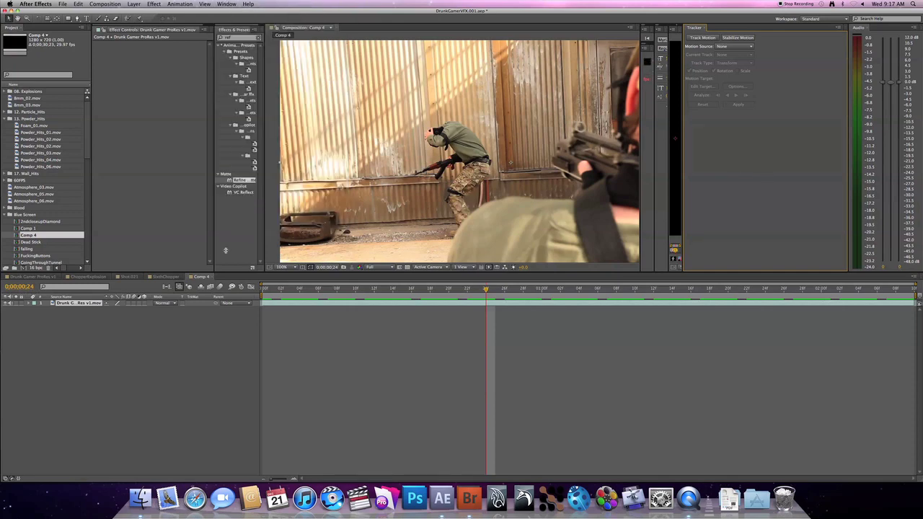
- Start a motion track on the Drunk Gamer ProRes v1.mov layer and enlarge the layer viewer around the footage
{"action": "left_click", "coordinate": [82, 302]}
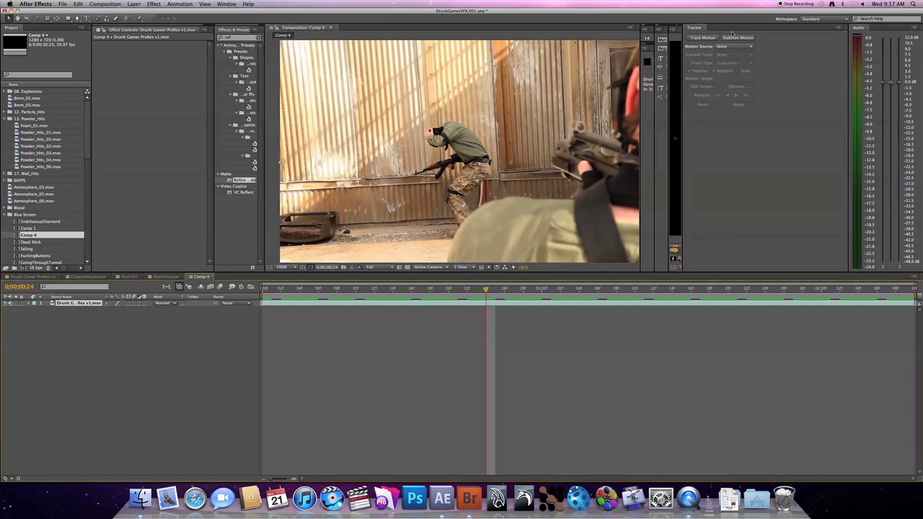
{"action": "left_click", "coordinate": [710, 39]}
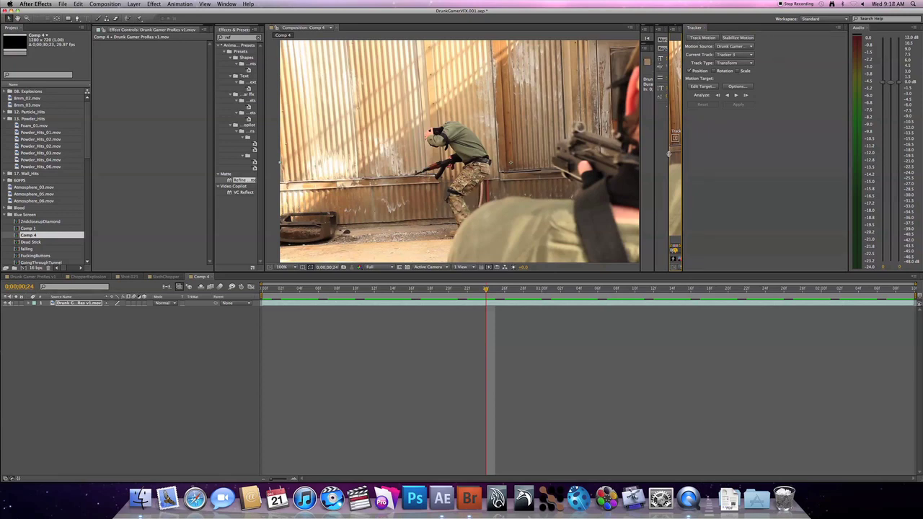
{"action": "left_click_drag", "start_coordinate": [667, 154], "coordinate": [159, 179]}
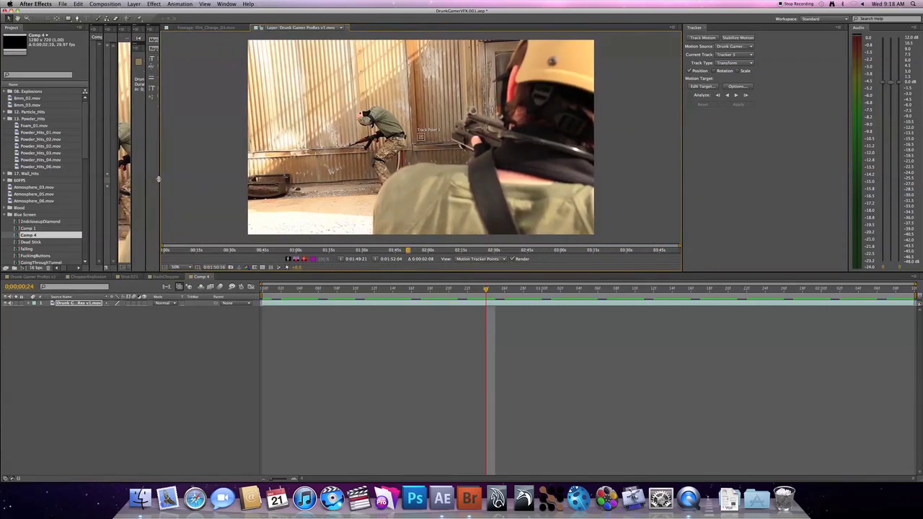
{"action": "left_click_drag", "start_coordinate": [533, 272], "coordinate": [519, 401]}
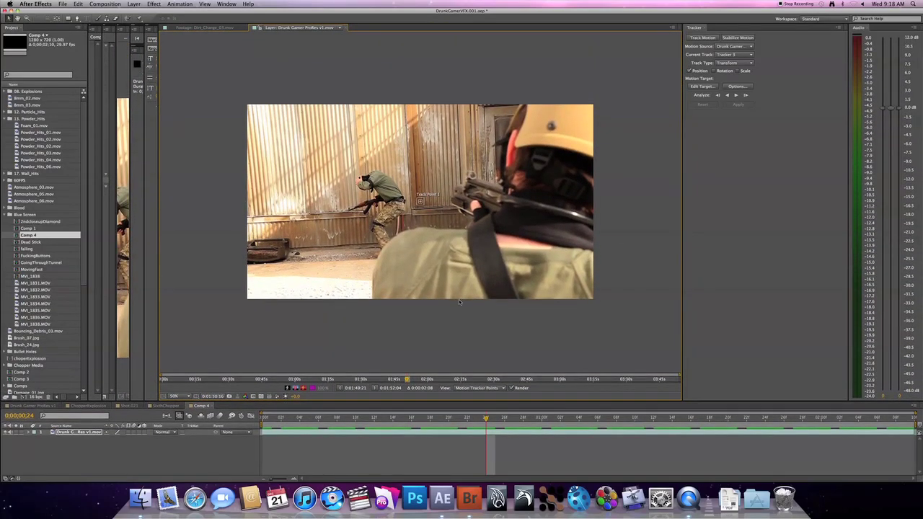
{"action": "scroll", "coordinate": [459, 302], "scroll_direction": "up", "scroll_amount": 1}
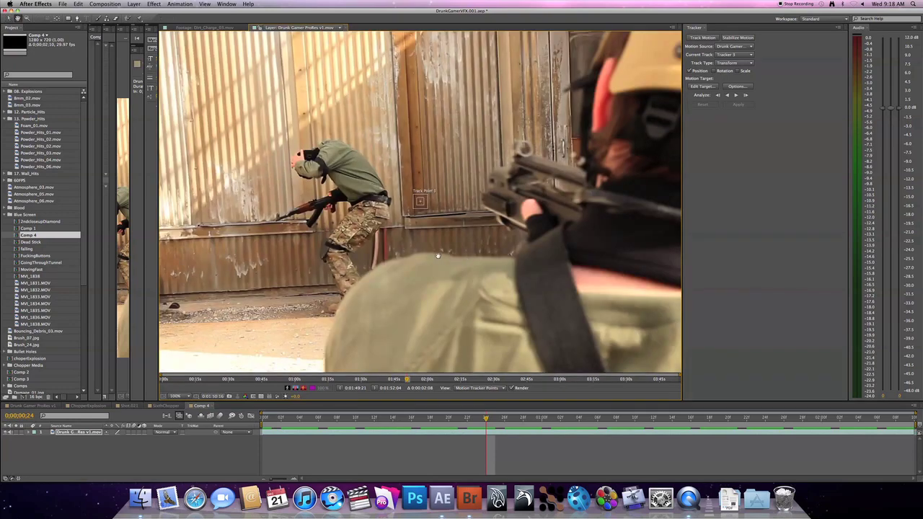
{"action": "left_click_drag", "start_coordinate": [468, 261], "coordinate": [634, 239]}
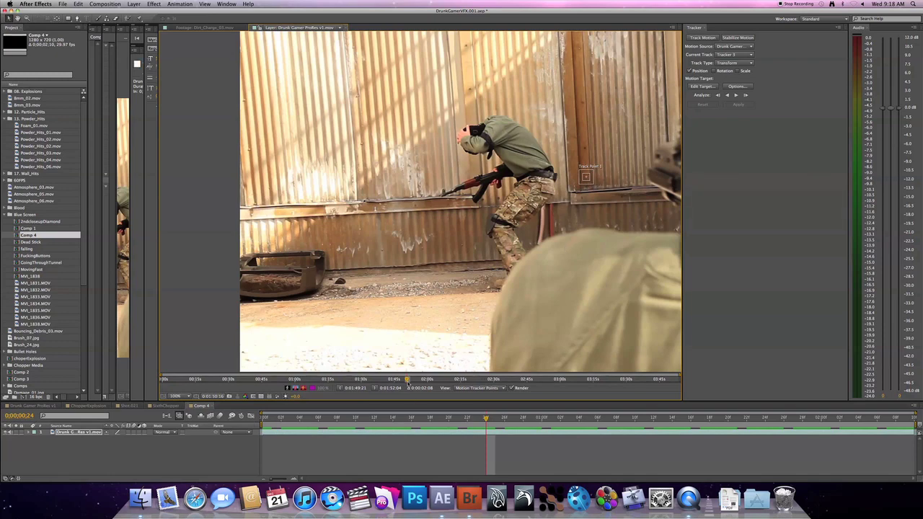
- At 0;00;01;01, enable Rotation tracking alongside Position and accept the existing motion tracker options
{"action": "left_click_drag", "start_coordinate": [490, 419], "coordinate": [523, 419]}
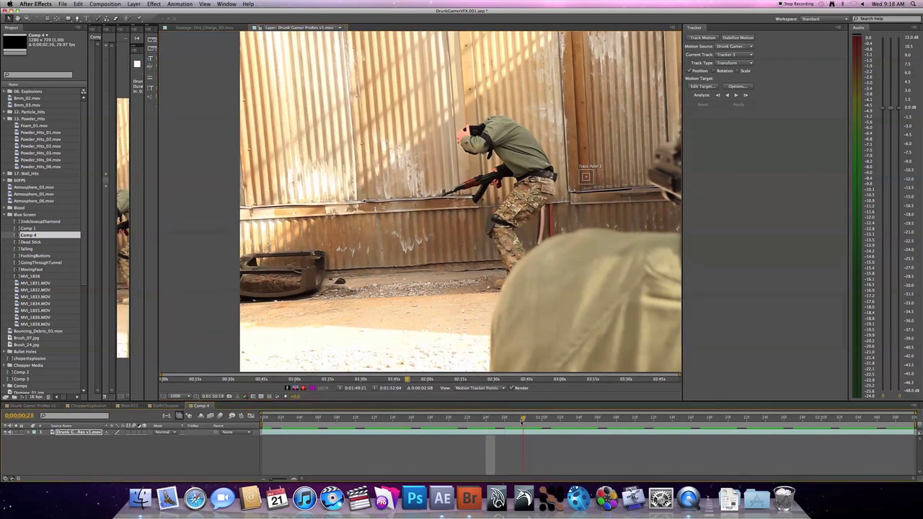
{"action": "left_click_drag", "start_coordinate": [408, 379], "coordinate": [407, 379]}
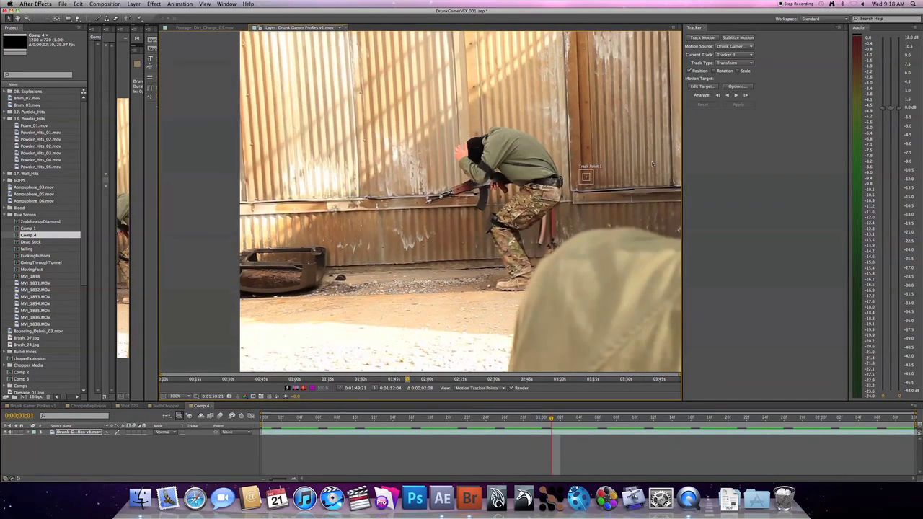
{"action": "left_click", "coordinate": [715, 71]}
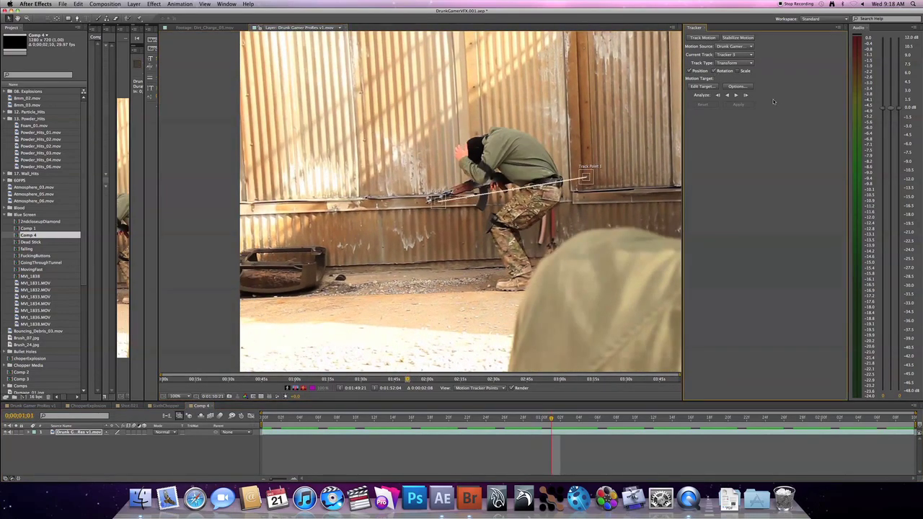
{"action": "left_click", "coordinate": [743, 87]}
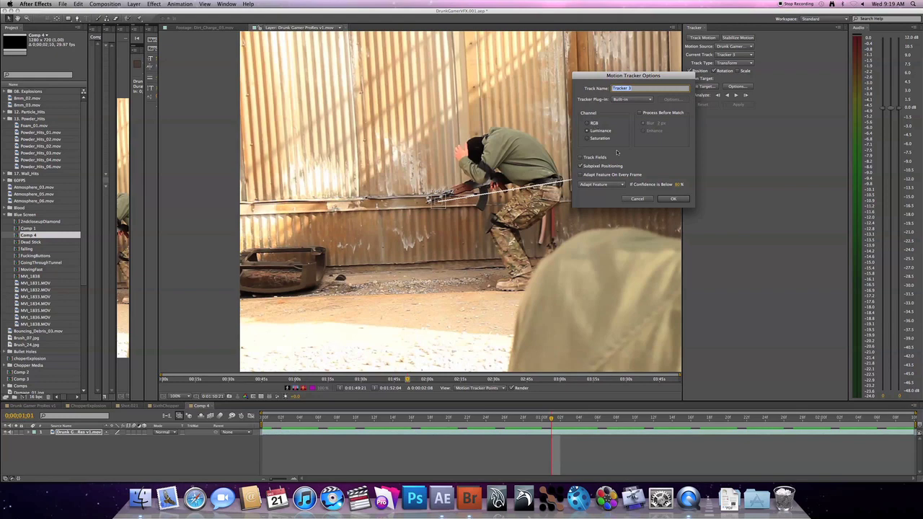
{"action": "left_click", "coordinate": [676, 203]}
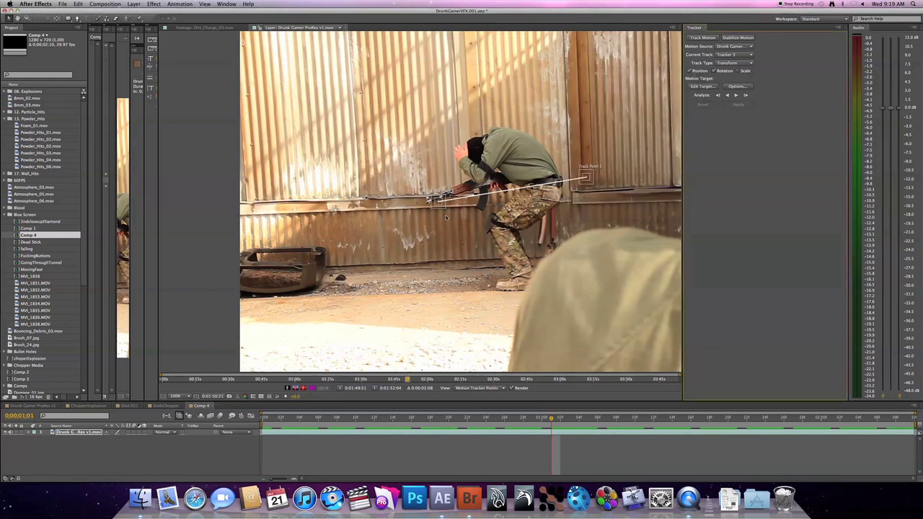
- Place Track Point 2 on the small dark spot on the ground beside the overturned metal frame
{"action": "scroll", "coordinate": [424, 199], "scroll_direction": "up", "scroll_amount": 1}
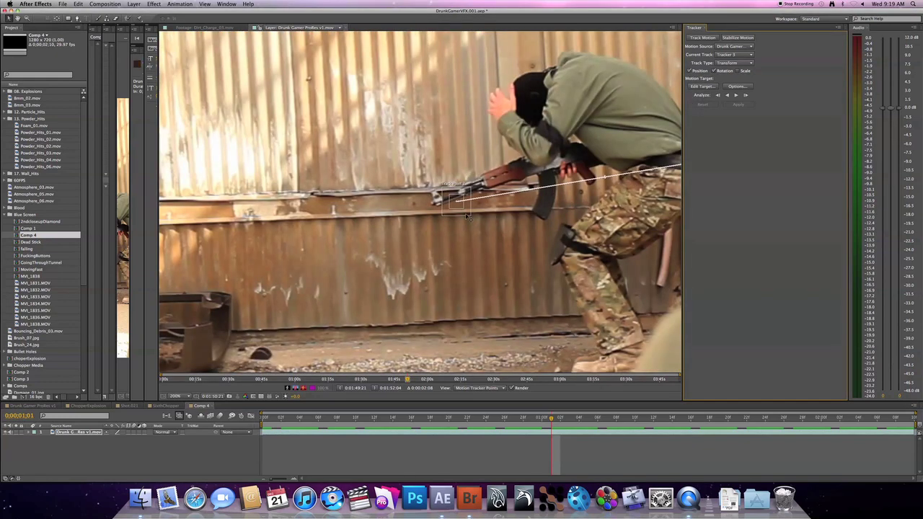
{"action": "left_click_drag", "start_coordinate": [456, 202], "coordinate": [497, 306]}
{"action": "key", "text": "space"}
{"action": "key", "text": "period"}
{"action": "key", "text": "space"}
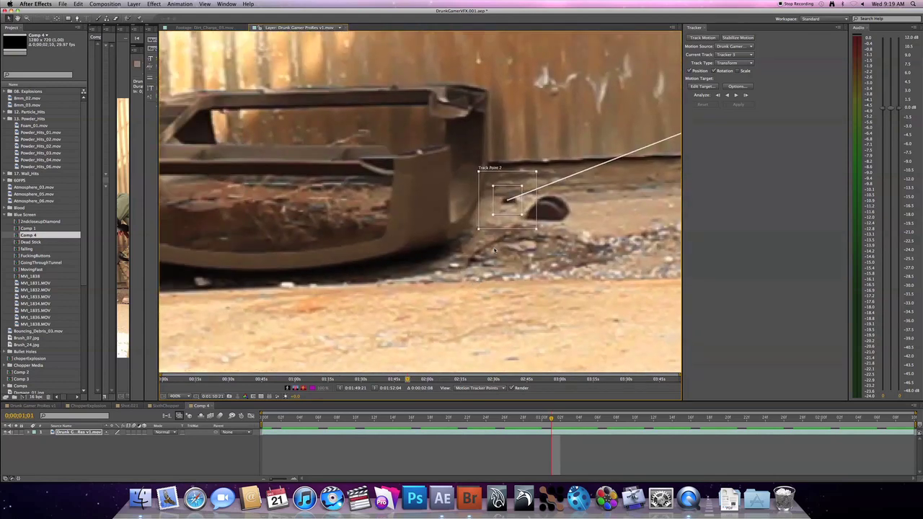
- Shrink Track Point 2's feature region tightly around the dark spot and greatly enlarge its search region
{"action": "mouse_move", "coordinate": [522, 215]}
{"action": "left_mouse_down"}
{"action": "mouse_move", "coordinate": [581, 272]}
{"action": "mouse_move", "coordinate": [549, 252]}
{"action": "mouse_move", "coordinate": [528, 226]}
{"action": "mouse_move", "coordinate": [528, 207]}
{"action": "mouse_move", "coordinate": [509, 214]}
{"action": "left_mouse_up"}
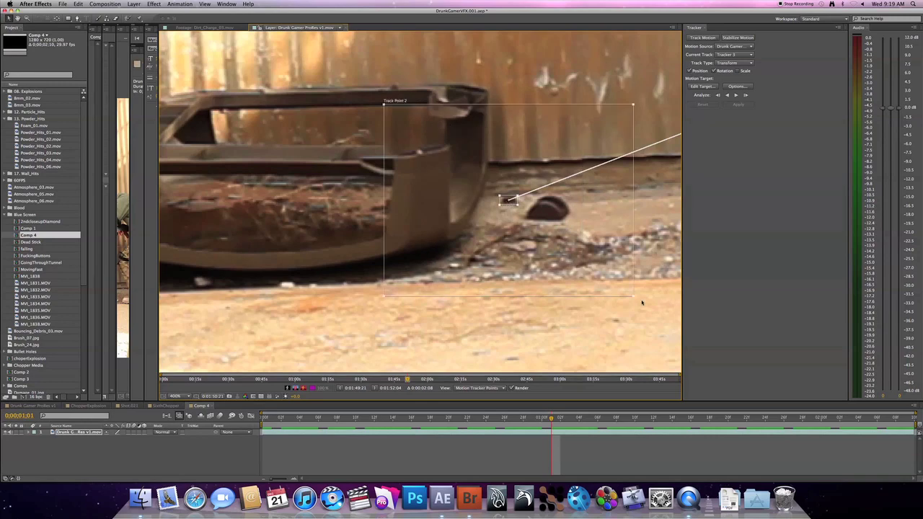
{"action": "left_click_drag", "start_coordinate": [634, 296], "coordinate": [654, 294]}
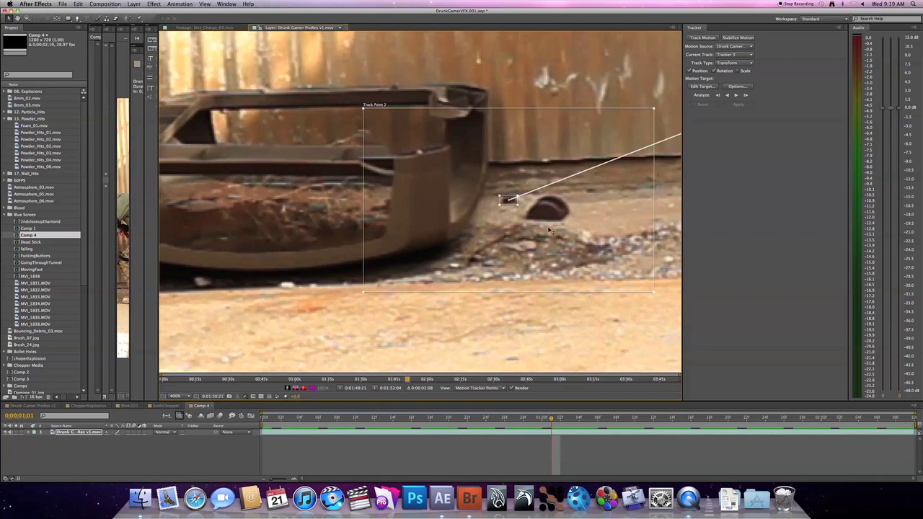
{"action": "mouse_move", "coordinate": [653, 295]}
{"action": "left_mouse_down"}
{"action": "mouse_move", "coordinate": [636, 282]}
{"action": "mouse_move", "coordinate": [693, 340]}
{"action": "mouse_move", "coordinate": [548, 243]}
{"action": "mouse_move", "coordinate": [585, 255]}
{"action": "mouse_move", "coordinate": [659, 310]}
{"action": "left_mouse_up"}
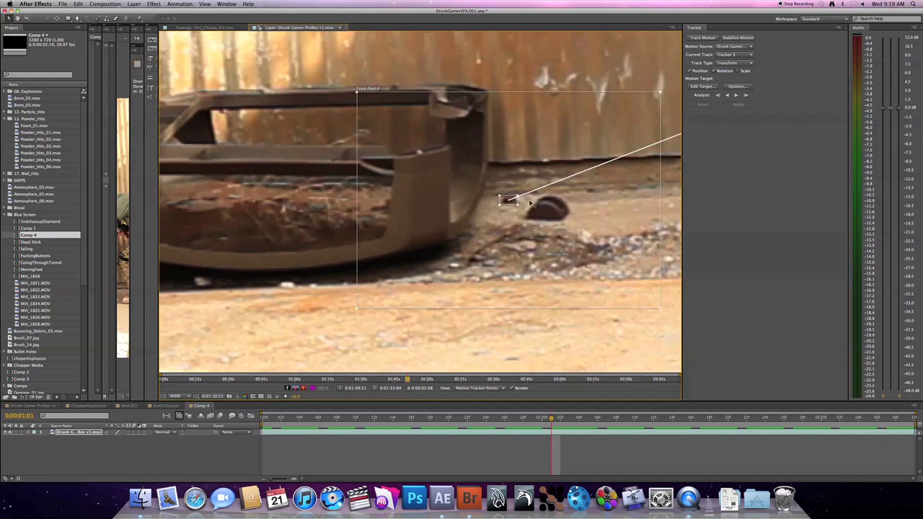
- Return the footage to its first frame with both track points in view
{"action": "key", "text": "comma"}
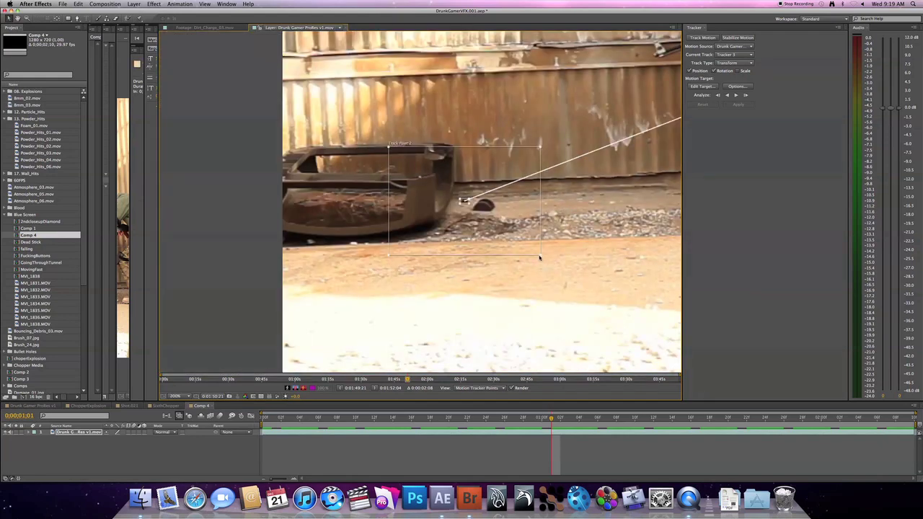
{"action": "left_click_drag", "start_coordinate": [539, 257], "coordinate": [374, 297]}
{"action": "key", "text": "space"}
{"action": "left_click_drag", "start_coordinate": [563, 201], "coordinate": [424, 274]}
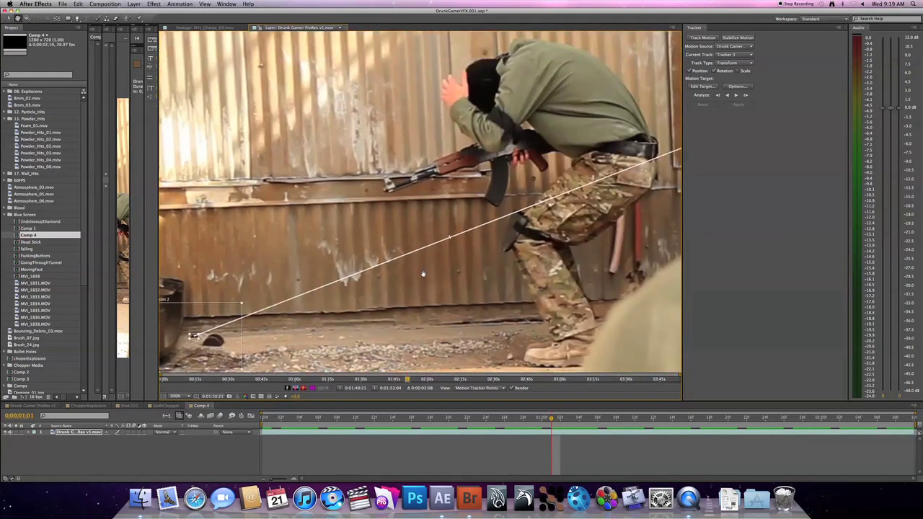
{"action": "key", "text": "comma"}
{"action": "key", "text": "comma"}
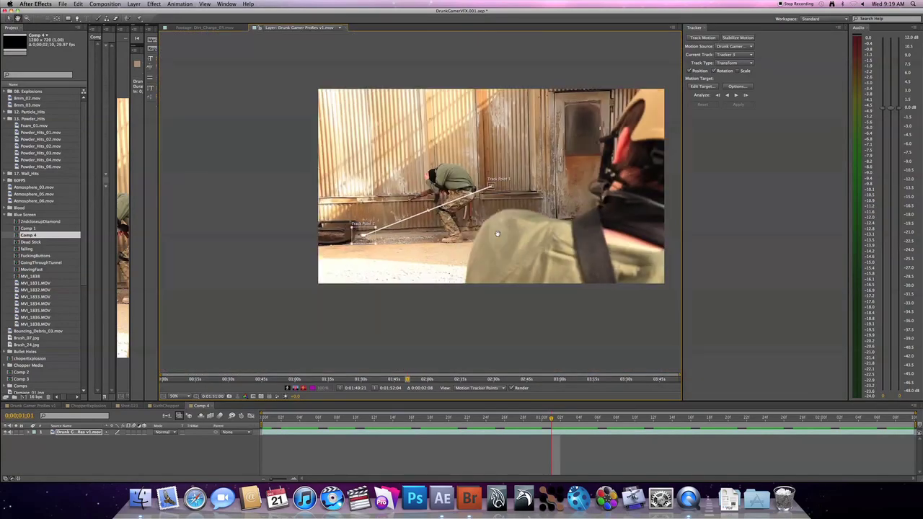
{"action": "key", "text": "Home"}
{"action": "key", "text": "period"}
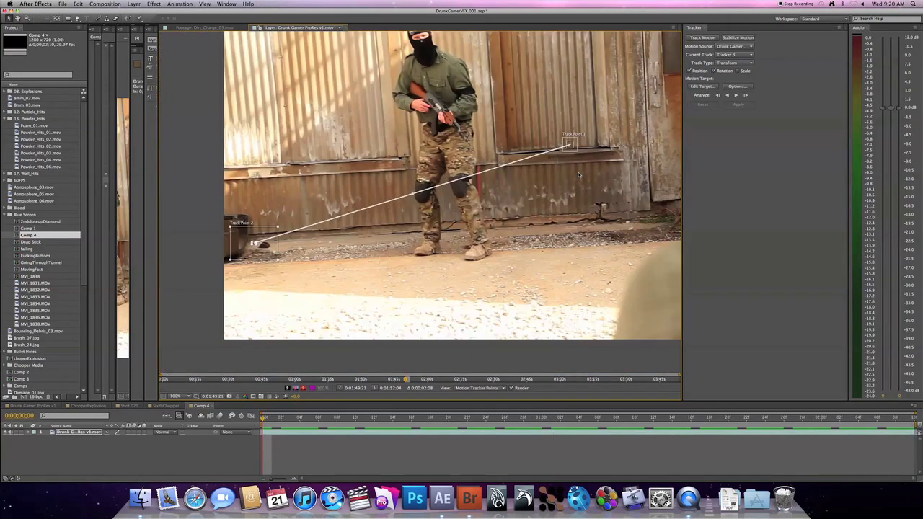
- Move Track Point 1 onto the small mark on the brown wall strip beside the masked soldier's head
{"action": "key", "text": "space"}
{"action": "left_click_drag", "start_coordinate": [581, 172], "coordinate": [507, 246]}
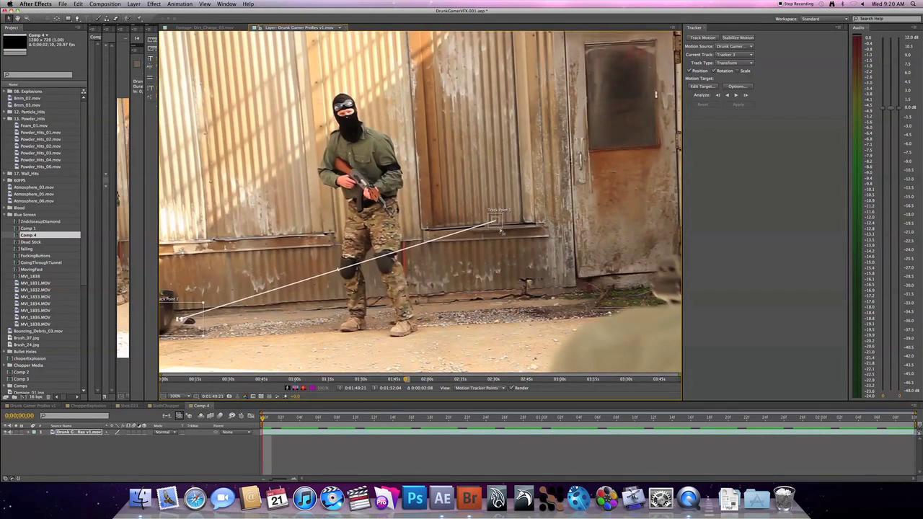
{"action": "left_click_drag", "start_coordinate": [501, 228], "coordinate": [395, 108]}
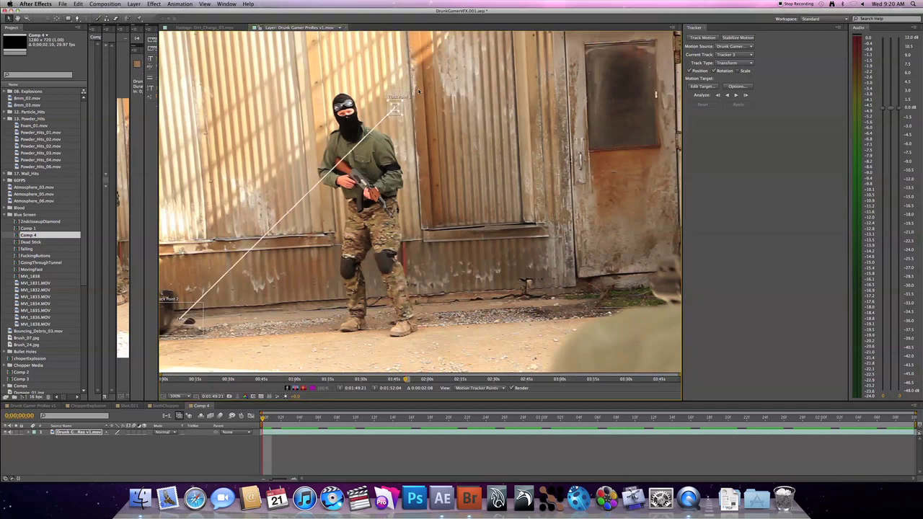
{"action": "left_click_drag", "start_coordinate": [430, 94], "coordinate": [438, 96]}
{"action": "key", "text": "period"}
{"action": "key", "text": "period"}
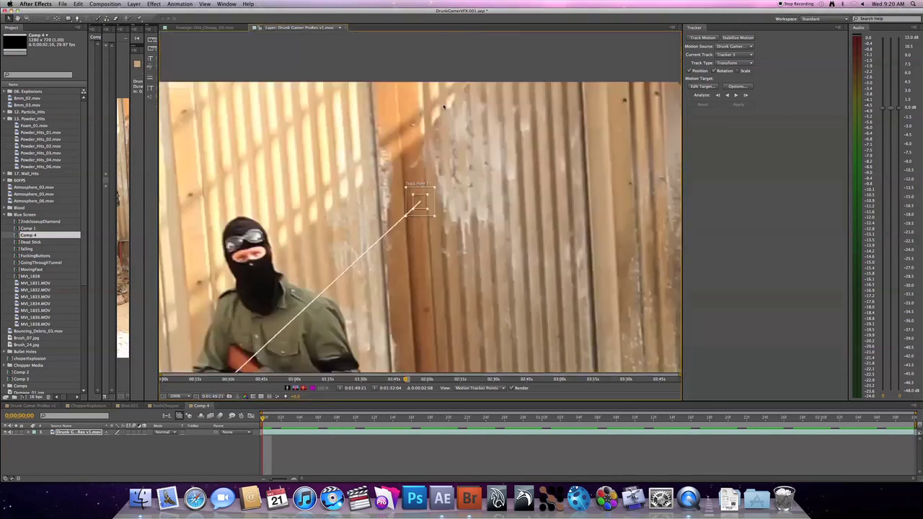
{"action": "scroll", "coordinate": [433, 202], "scroll_direction": "up", "scroll_amount": 1}
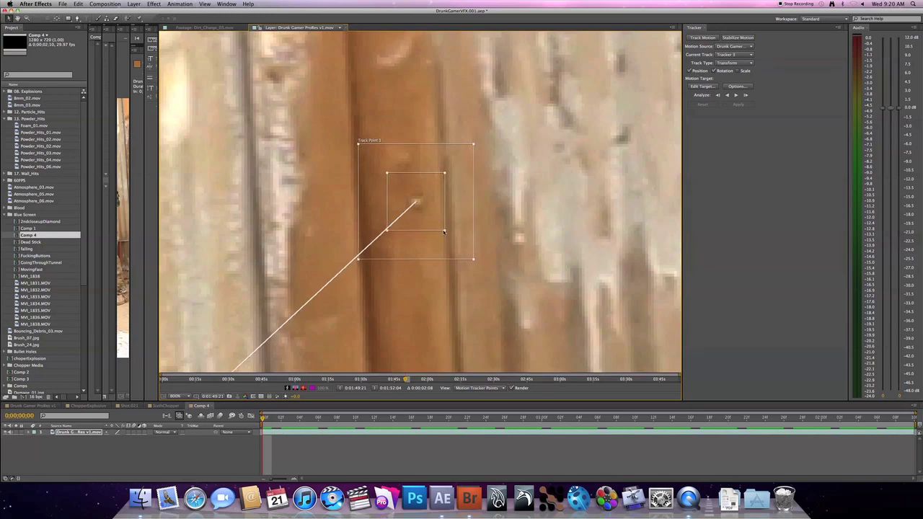
- Shrink Track Point 1's feature region around the wall mark, enlarge its search region, and check both track points
{"action": "left_click_drag", "start_coordinate": [445, 231], "coordinate": [423, 211]}
{"action": "left_click_drag", "start_coordinate": [476, 263], "coordinate": [519, 292]}
{"action": "key", "text": "comma"}
{"action": "key", "text": "comma"}
{"action": "key", "text": "comma"}
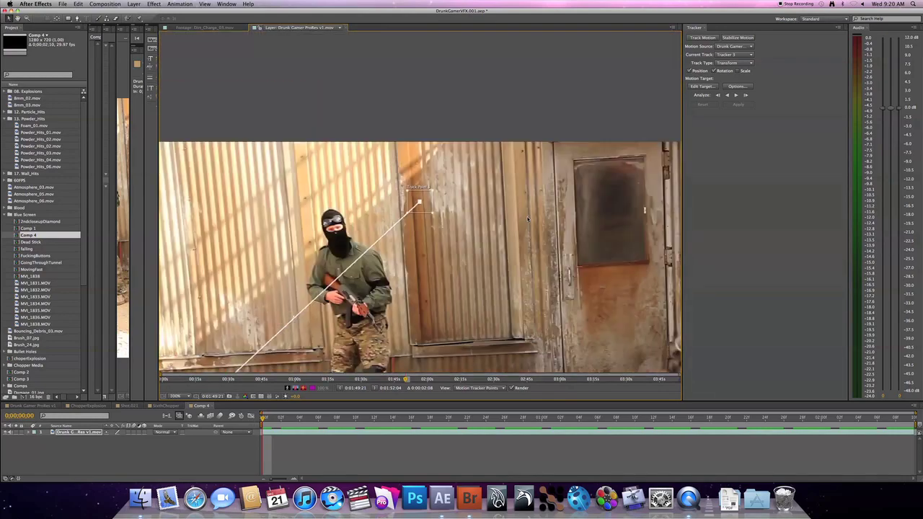
{"action": "left_click_drag", "start_coordinate": [488, 229], "coordinate": [583, 78]}
{"action": "key", "text": "comma"}
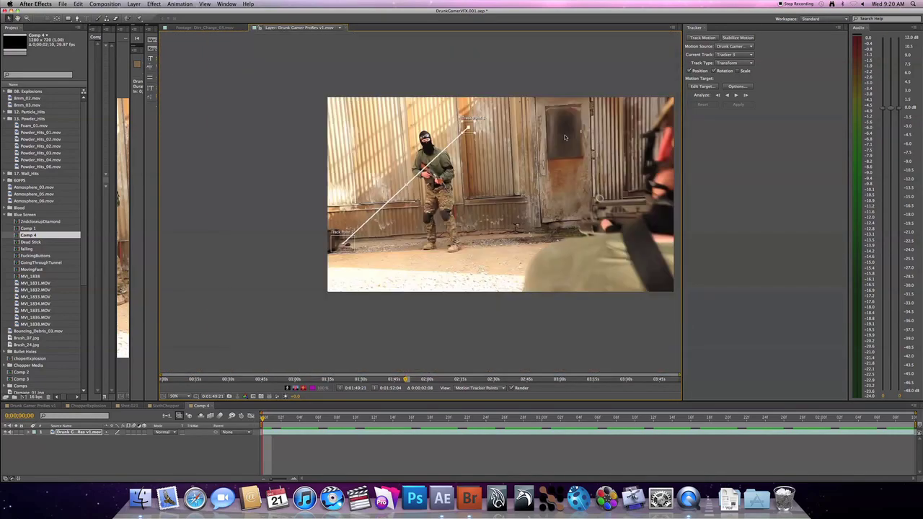
{"action": "scroll", "coordinate": [565, 137], "scroll_direction": "up", "scroll_amount": 4}
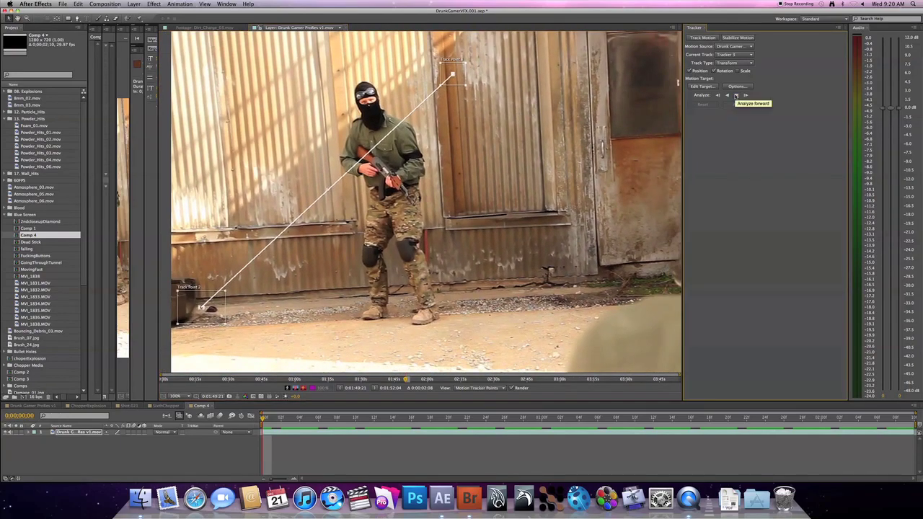
- Analyze both track points forward through the whole clip and add a null object layer to Comp 4
{"action": "left_click", "coordinate": [736, 95]}
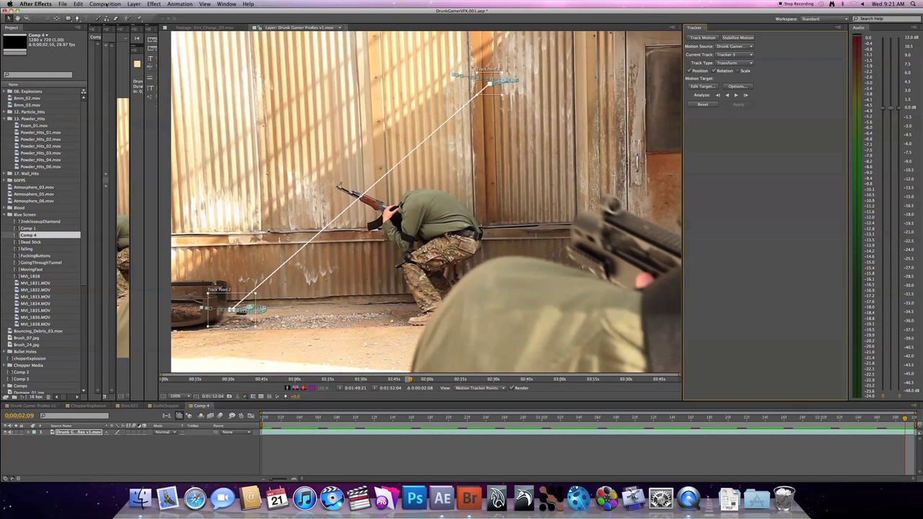
{"action": "left_click", "coordinate": [134, 4]}
{"action": "mouse_move", "coordinate": [160, 13]}
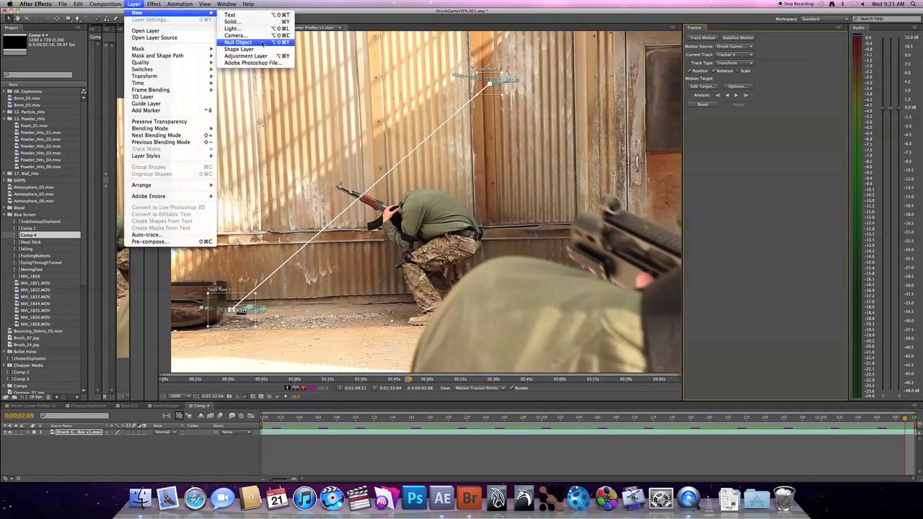
{"action": "left_click", "coordinate": [238, 41]}
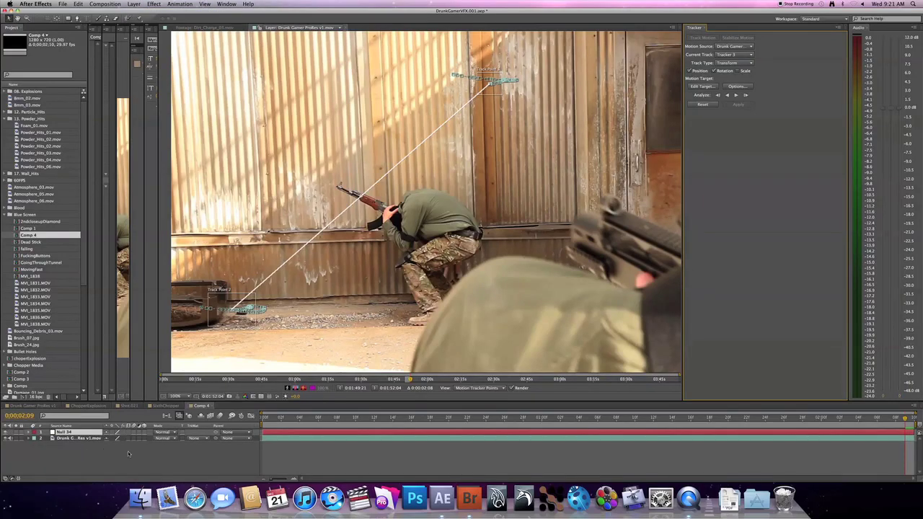
- Set the new null object as the motion target of the track
{"action": "left_click", "coordinate": [713, 91]}
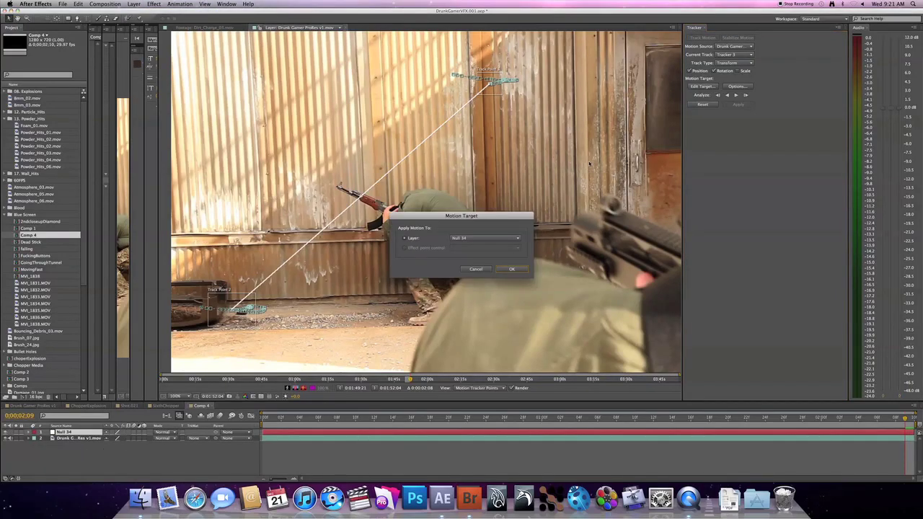
{"action": "left_click", "coordinate": [485, 238]}
{"action": "left_click", "coordinate": [489, 247]}
{"action": "key", "text": "Return"}
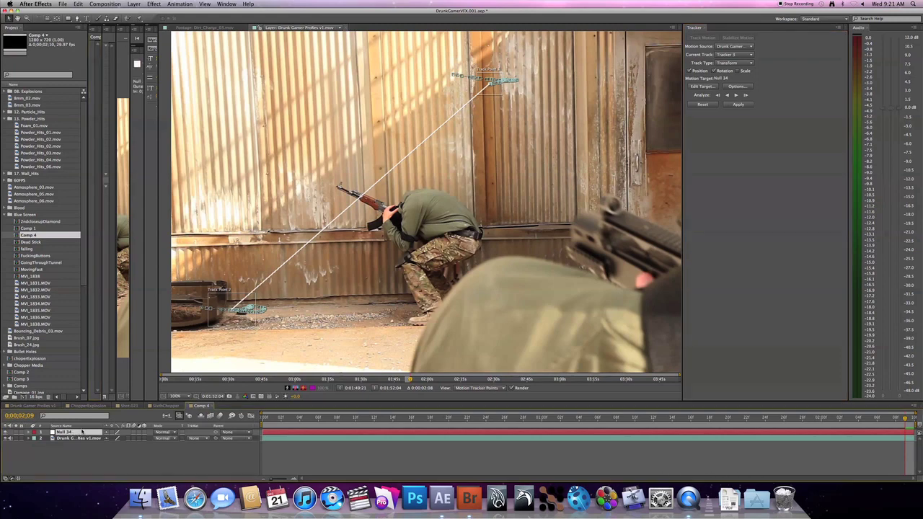
- Rename the null object layer as tracker
{"action": "key", "text": "Return"}
{"action": "type", "text": "tracker"}
{"action": "key", "text": "Return"}
- Confirm the tracker layer as the motion target and apply the motion track to its X and Y dimensions
{"action": "left_click", "coordinate": [703, 86]}
{"action": "left_click", "coordinate": [473, 238]}
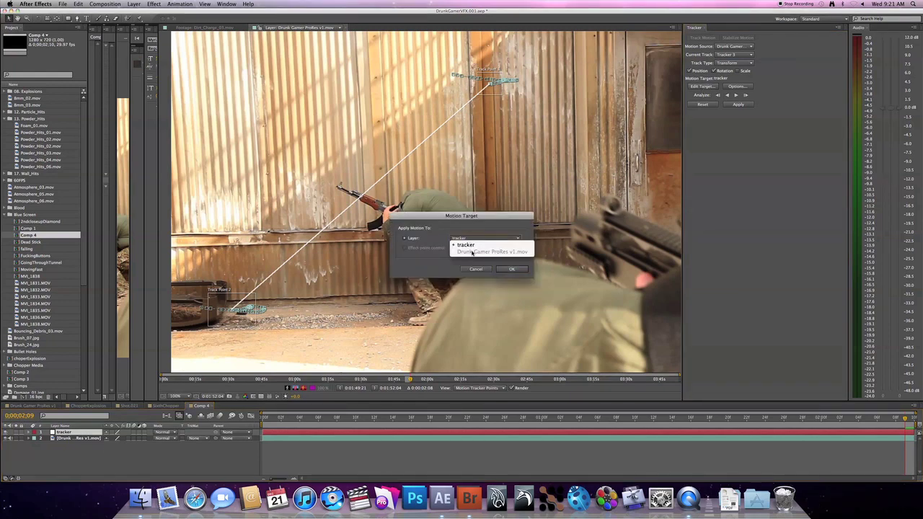
{"action": "left_click", "coordinate": [472, 246]}
{"action": "left_click", "coordinate": [519, 270]}
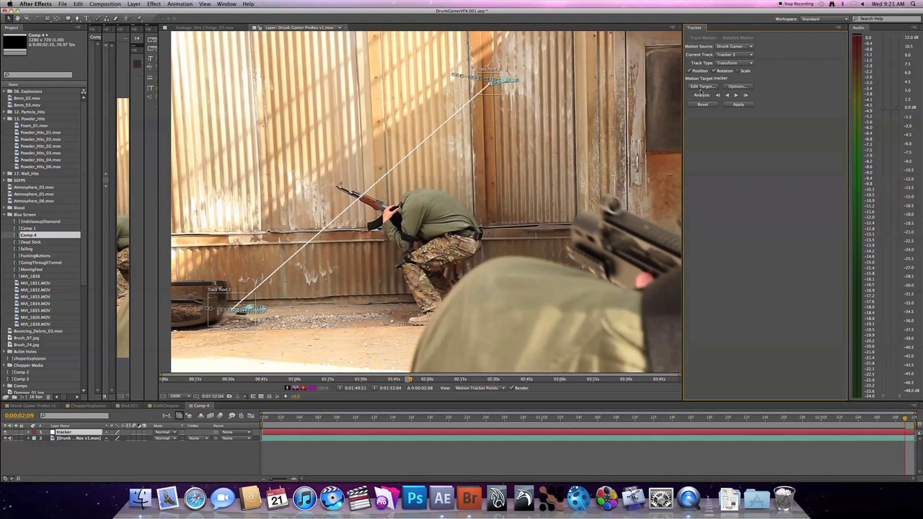
{"action": "left_click", "coordinate": [738, 105]}
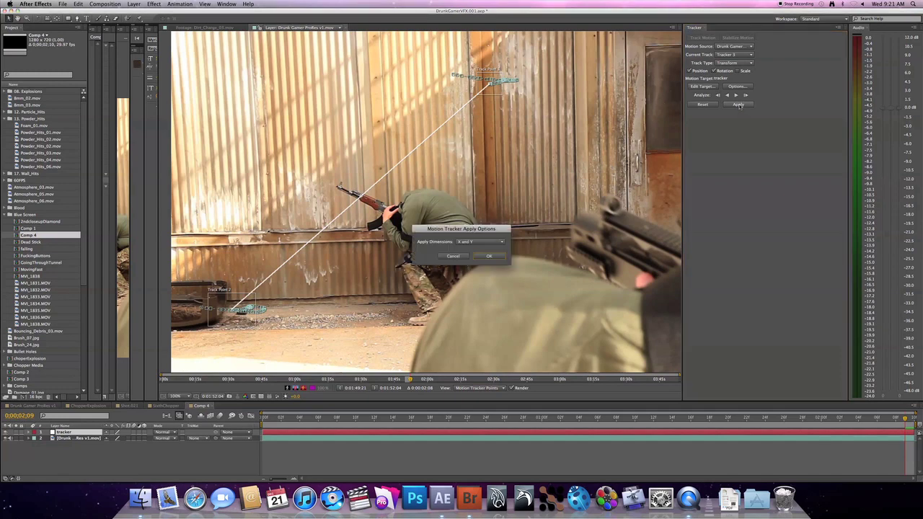
{"action": "left_click", "coordinate": [498, 258]}
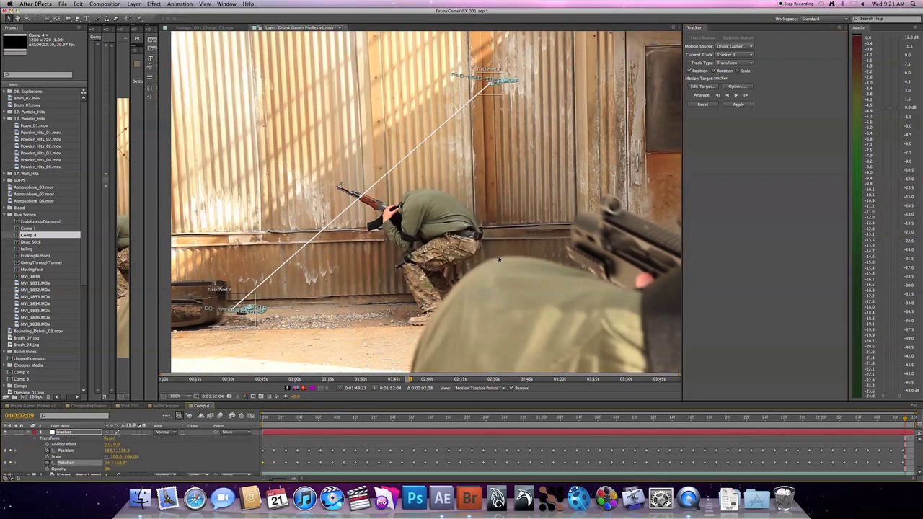
- Bring the Comp 4 composition view into sight and play it from the first frame to check the tracked null's movement
{"action": "key", "text": "Home"}
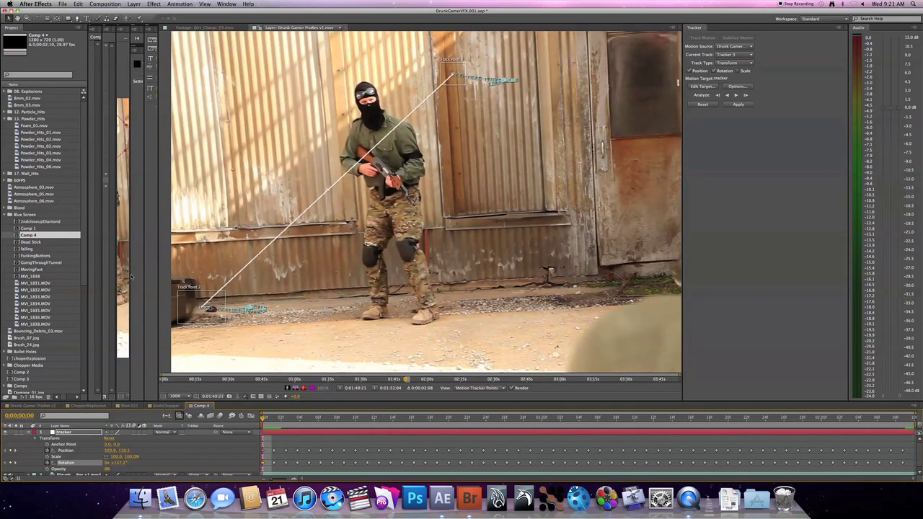
{"action": "left_click_drag", "start_coordinate": [131, 276], "coordinate": [786, 277]}
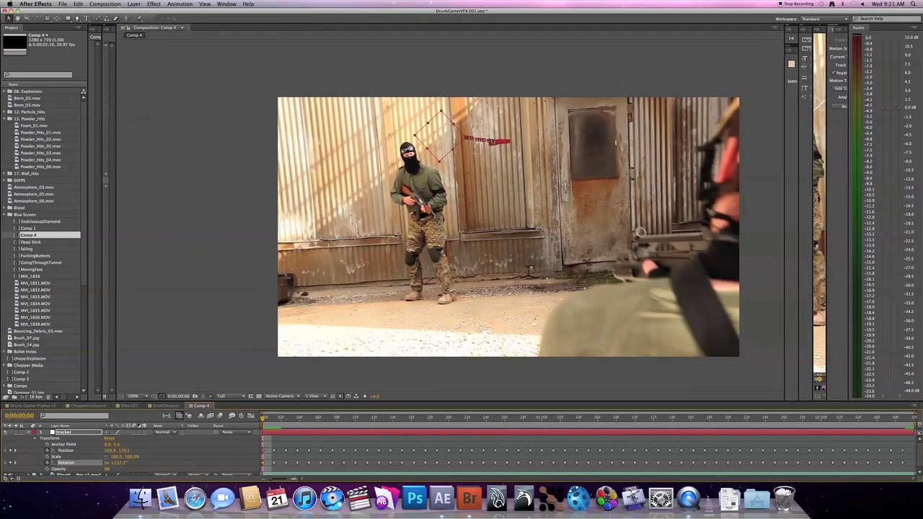
{"action": "key", "text": "space"}
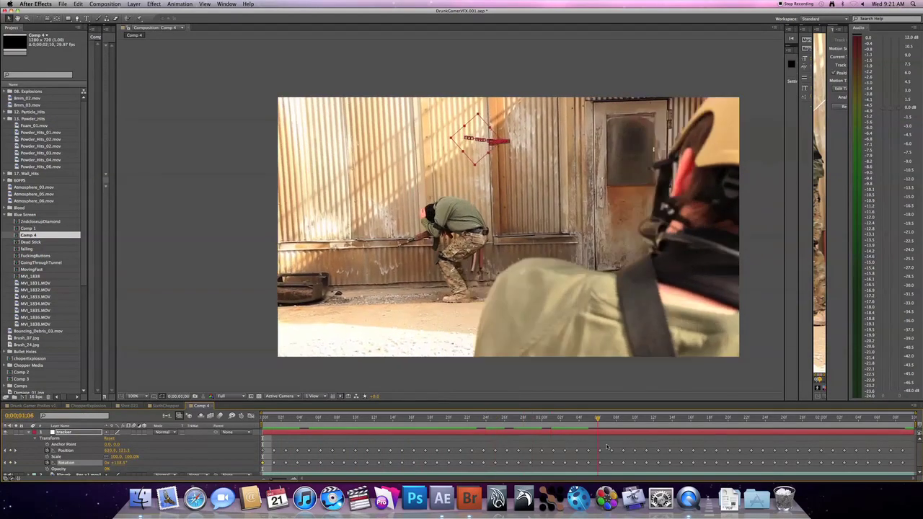
{"action": "left_click_drag", "start_coordinate": [895, 418], "coordinate": [242, 415]}
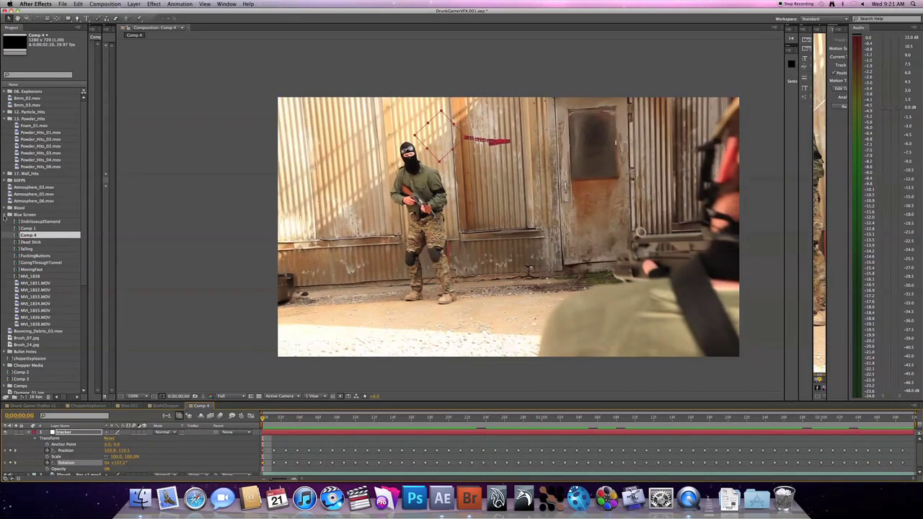
- Collapse the Blue Screen, Powder_Hits and Muzzles folders in the project and expand the Bullet Holes folder
{"action": "left_click", "coordinate": [5, 215]}
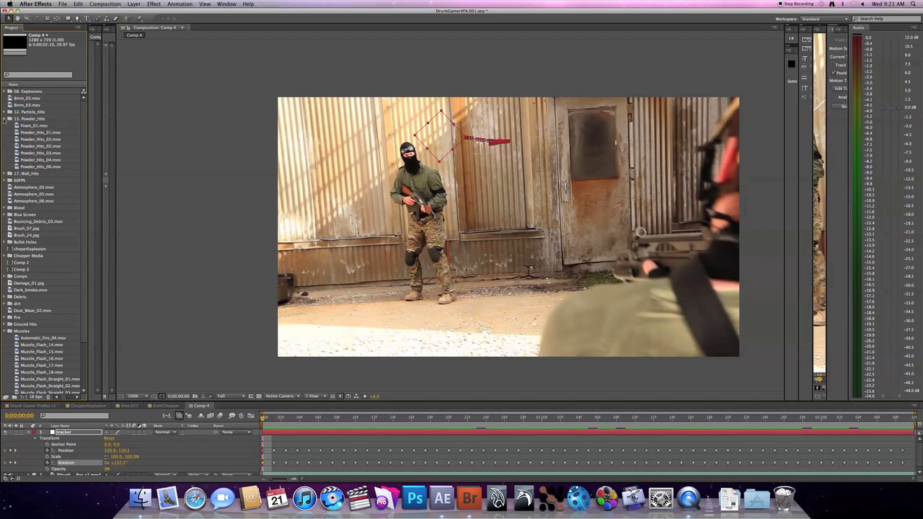
{"action": "left_click", "coordinate": [5, 118]}
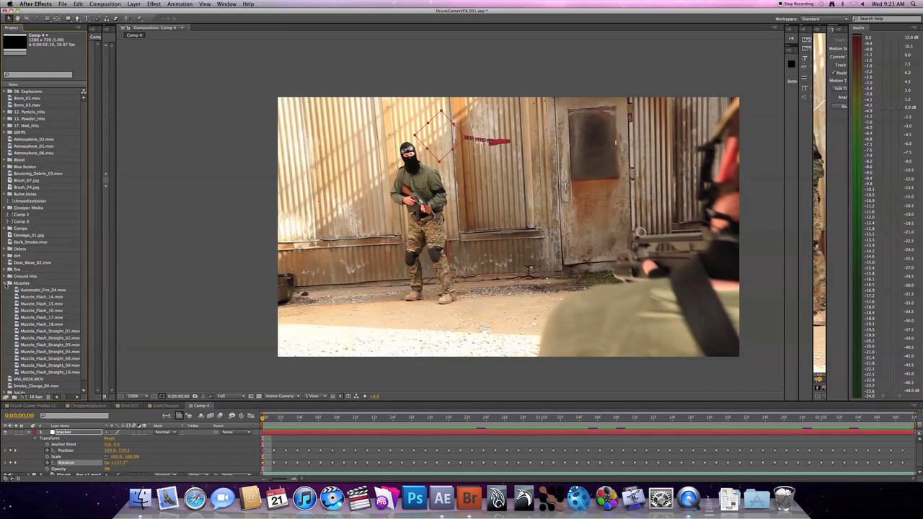
{"action": "left_click", "coordinate": [5, 283]}
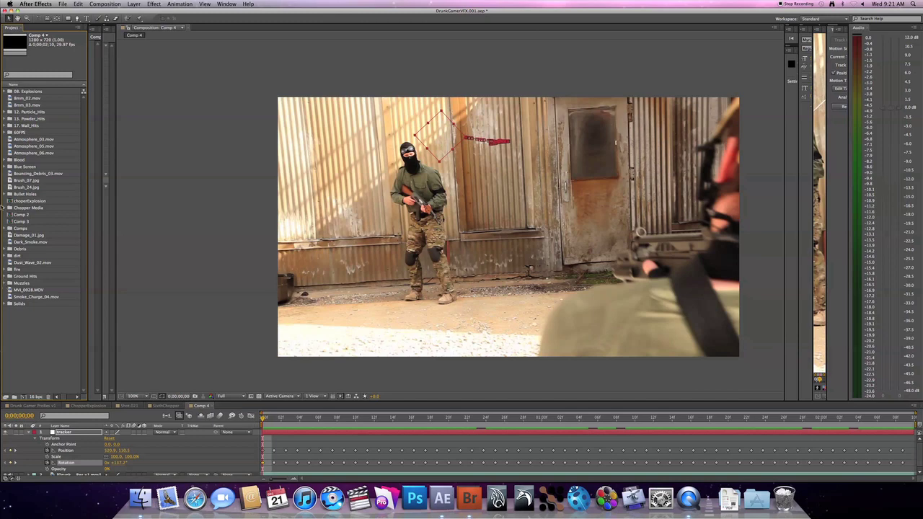
{"action": "left_click", "coordinate": [4, 195]}
- Place Metal_Hole_06.png on the corrugated wall between the soldier and the door, and scale it down to a small bullet hole
{"action": "left_click", "coordinate": [45, 221]}
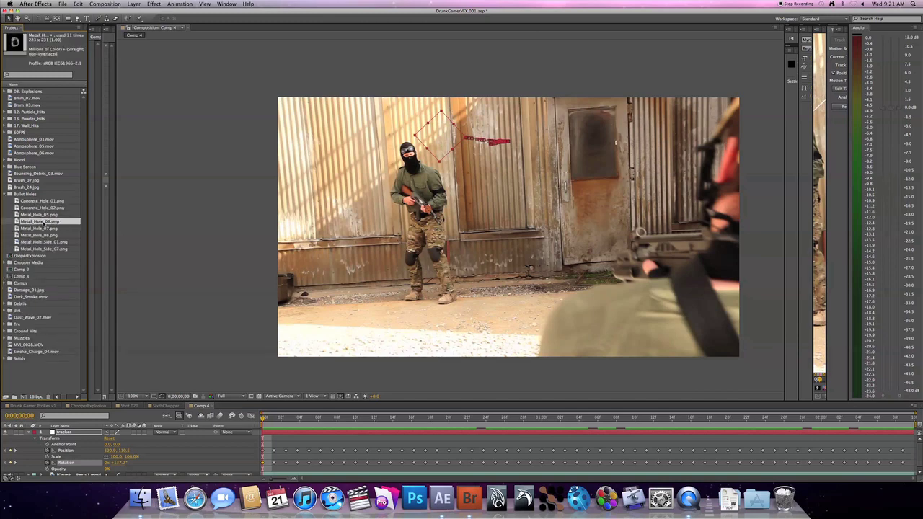
{"action": "left_click_drag", "start_coordinate": [45, 222], "coordinate": [509, 182]}
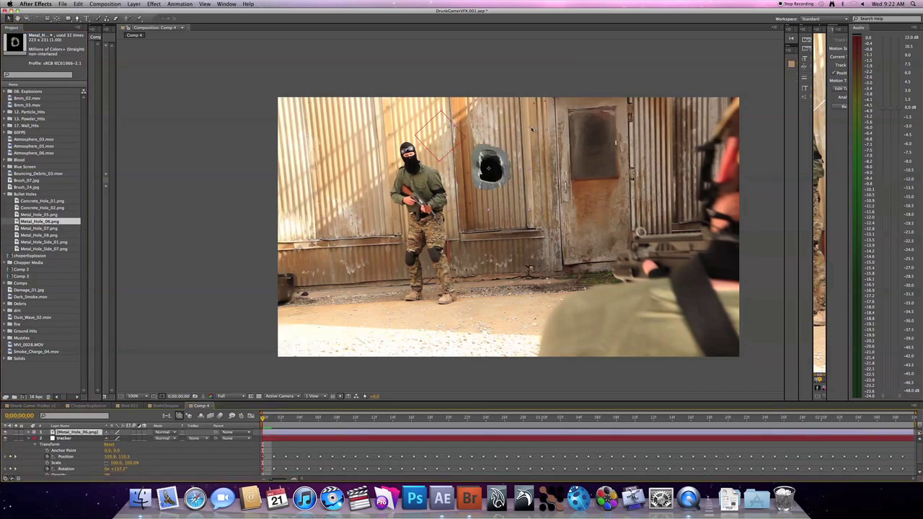
{"action": "left_click_drag", "start_coordinate": [530, 129], "coordinate": [507, 169]}
- Undo the accidental rotation of the footage and move the bullet hole onto the wall right beside the masked soldier's head
{"action": "key", "text": "w"}
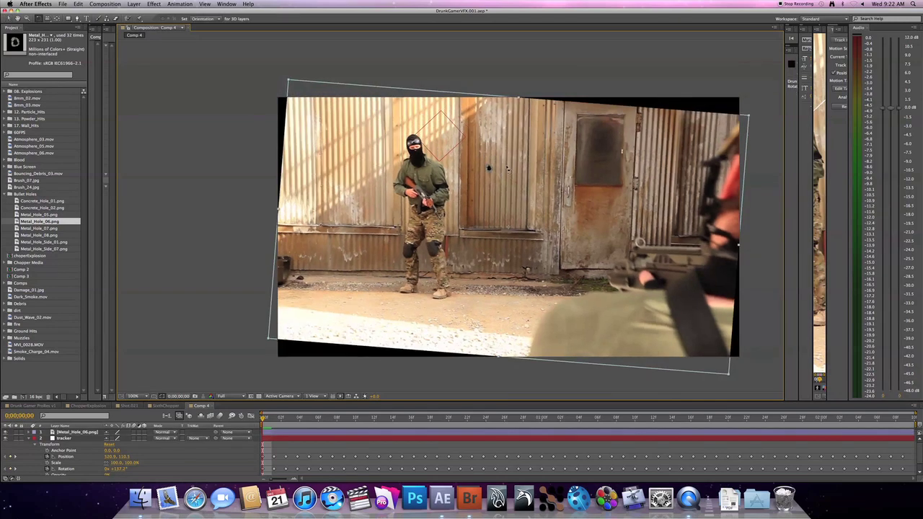
{"action": "key", "text": "super+z"}
{"action": "left_click", "coordinate": [72, 432]}
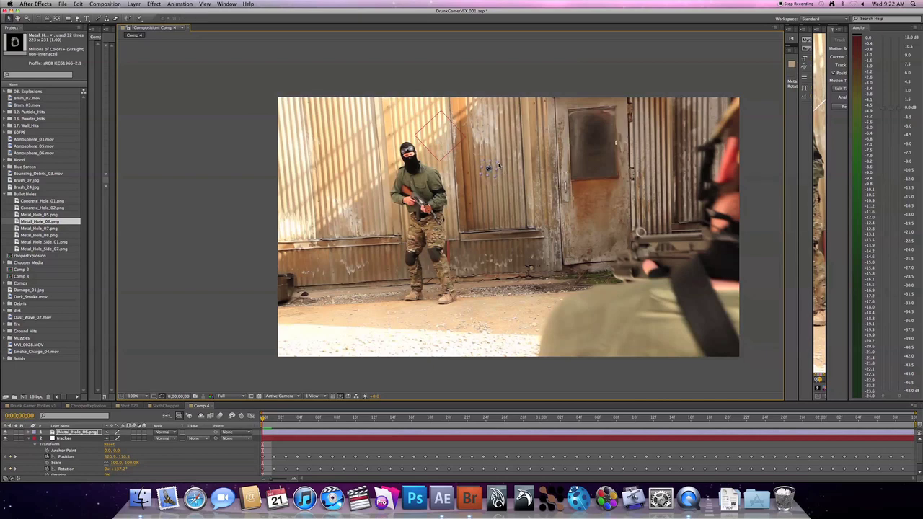
{"action": "scroll", "coordinate": [489, 214], "scroll_direction": "up", "scroll_amount": 1}
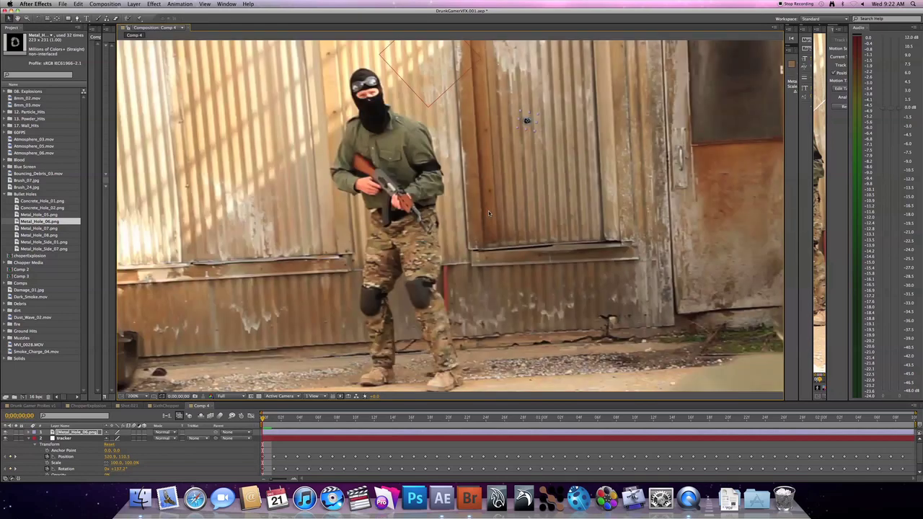
{"action": "left_click_drag", "start_coordinate": [534, 124], "coordinate": [415, 114]}
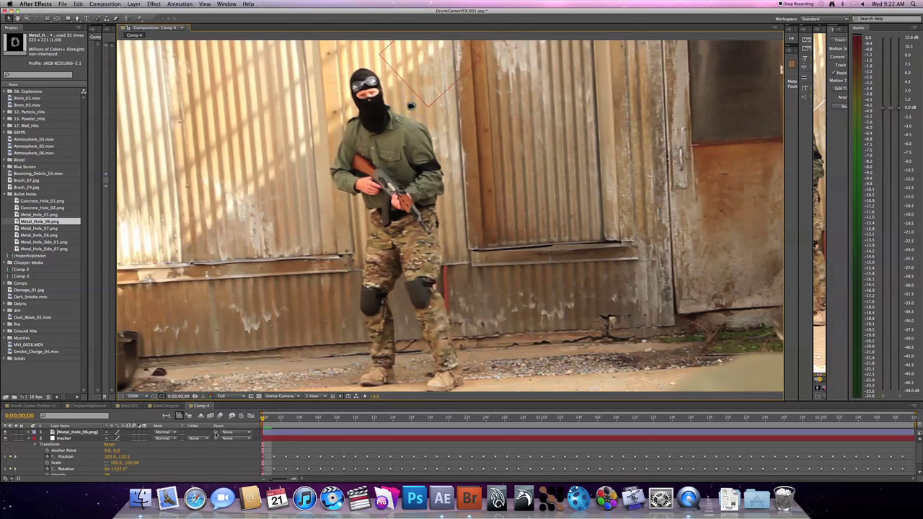
- Move the Metal_Hole_06.png layer directly below the tracker layer and parent it to tracker
{"action": "left_click_drag", "start_coordinate": [88, 436], "coordinate": [91, 462]}
{"action": "scroll", "coordinate": [109, 459], "scroll_direction": "up", "scroll_amount": 1}
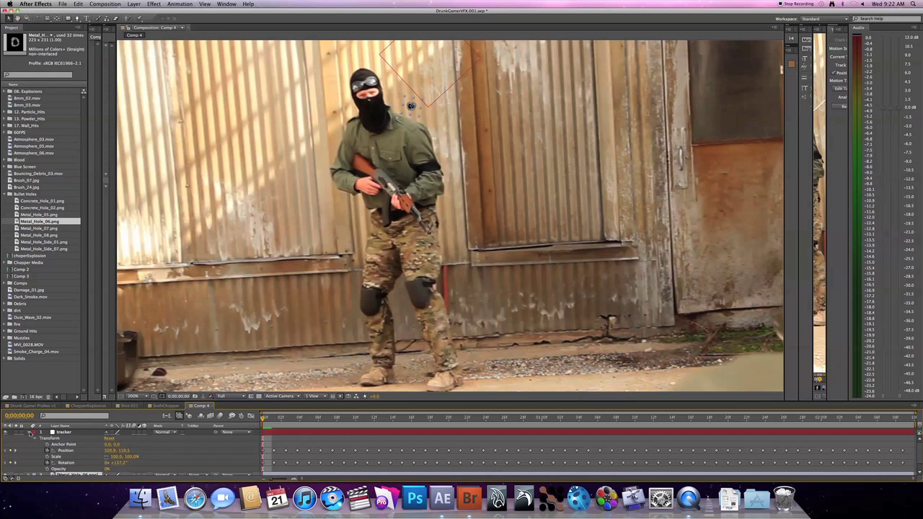
{"action": "left_click", "coordinate": [30, 432]}
{"action": "left_click_drag", "start_coordinate": [149, 401], "coordinate": [193, 267]}
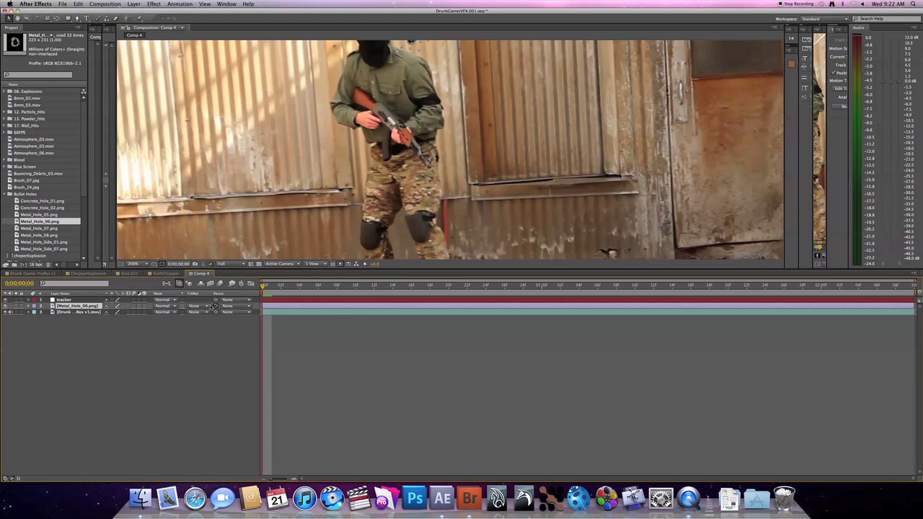
{"action": "left_click_drag", "start_coordinate": [214, 306], "coordinate": [89, 299]}
- Play Comp 4 from the first frame with no layer selected to check how the bullet hole follows the wall
{"action": "scroll", "coordinate": [471, 135], "scroll_direction": "down", "scroll_amount": 1}
{"action": "left_click_drag", "start_coordinate": [468, 155], "coordinate": [463, 204]}
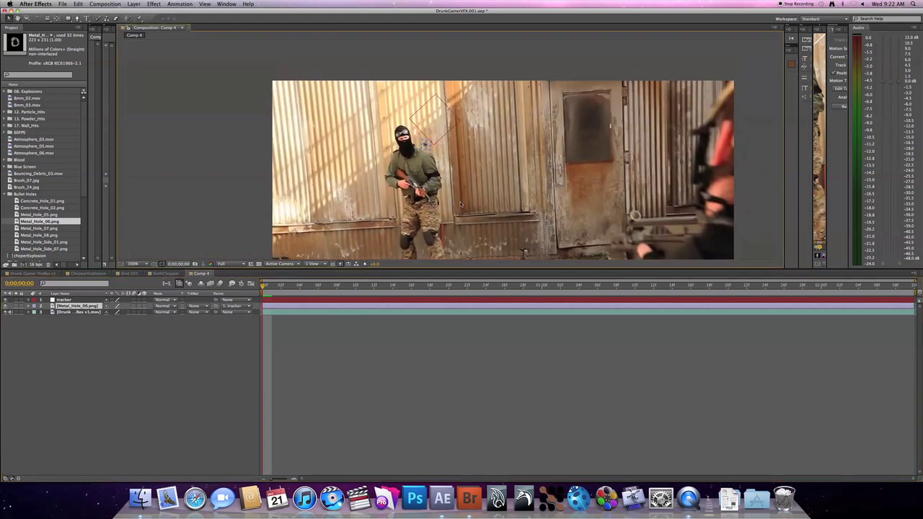
{"action": "left_click", "coordinate": [248, 183]}
{"action": "left_click_drag", "start_coordinate": [263, 288], "coordinate": [199, 341]}
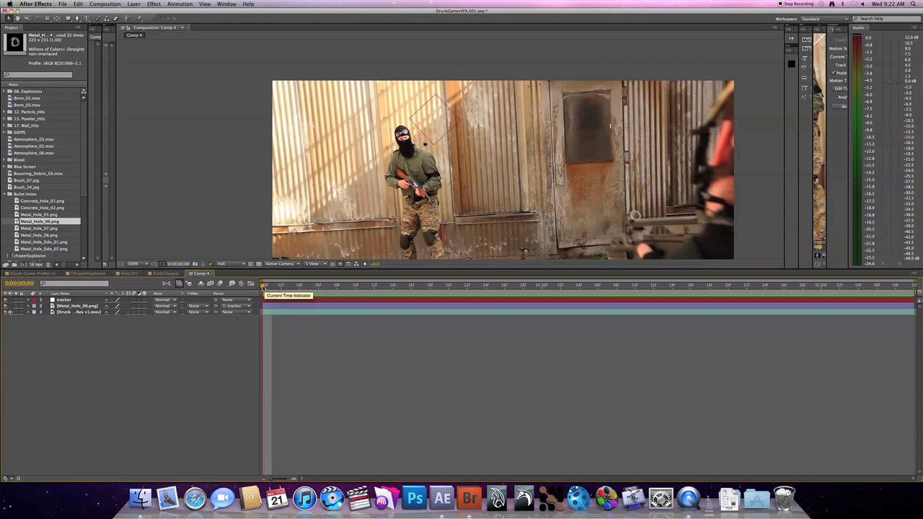
{"action": "key", "text": "space"}
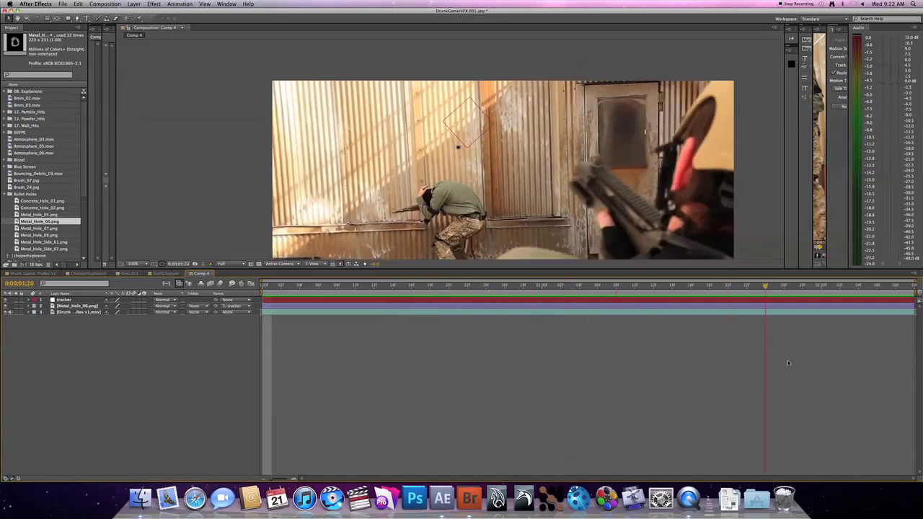
{"action": "key", "text": "space"}
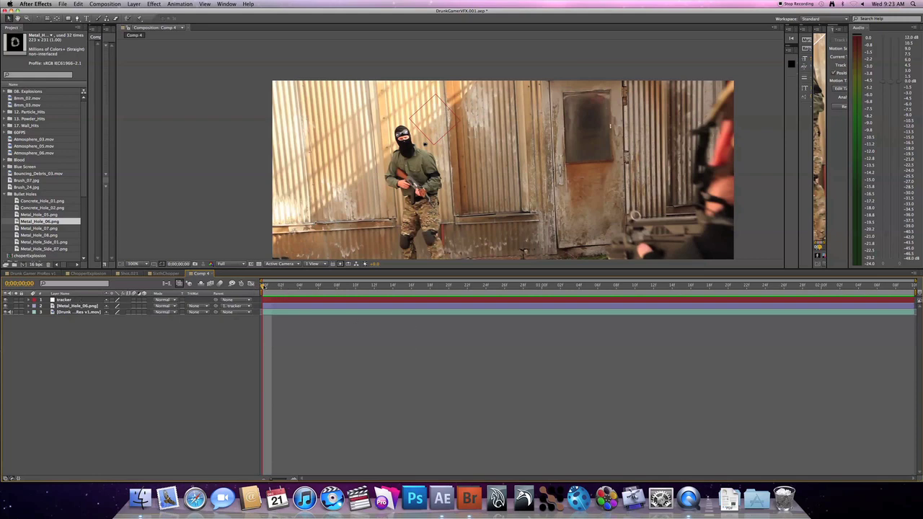
- Return to the first frame and narrow the composition view to reveal the Preview, Info and Character panels beside it
{"action": "left_click_drag", "start_coordinate": [263, 287], "coordinate": [173, 349]}
{"action": "left_click_drag", "start_coordinate": [786, 188], "coordinate": [461, 211]}
{"action": "left_click_drag", "start_coordinate": [569, 212], "coordinate": [658, 216]}
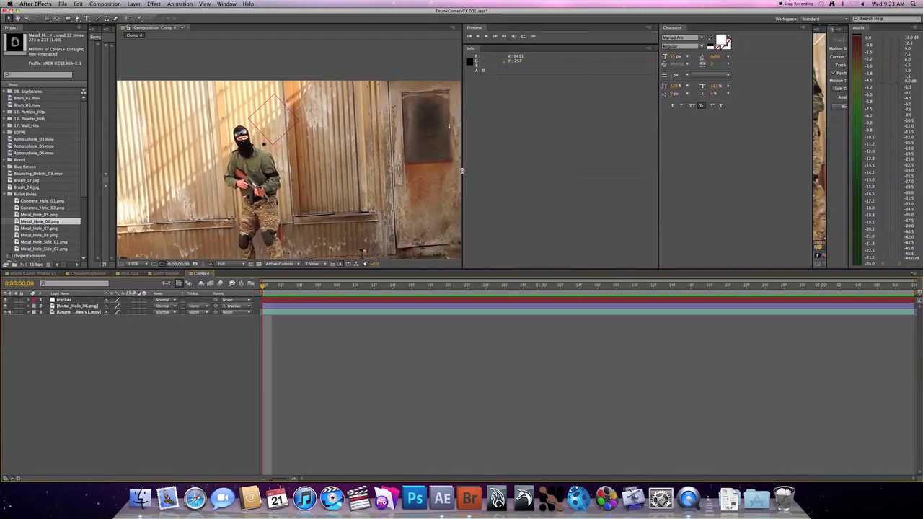
{"action": "left_click_drag", "start_coordinate": [463, 172], "coordinate": [564, 181]}
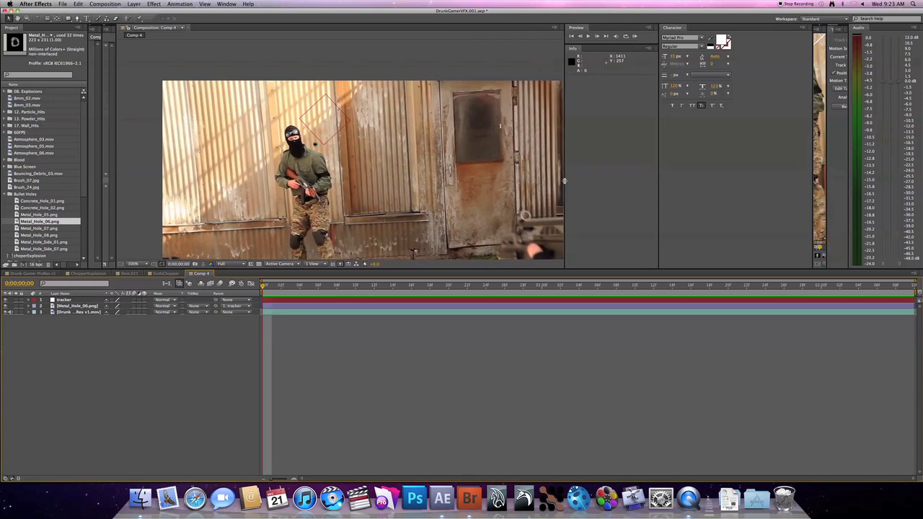